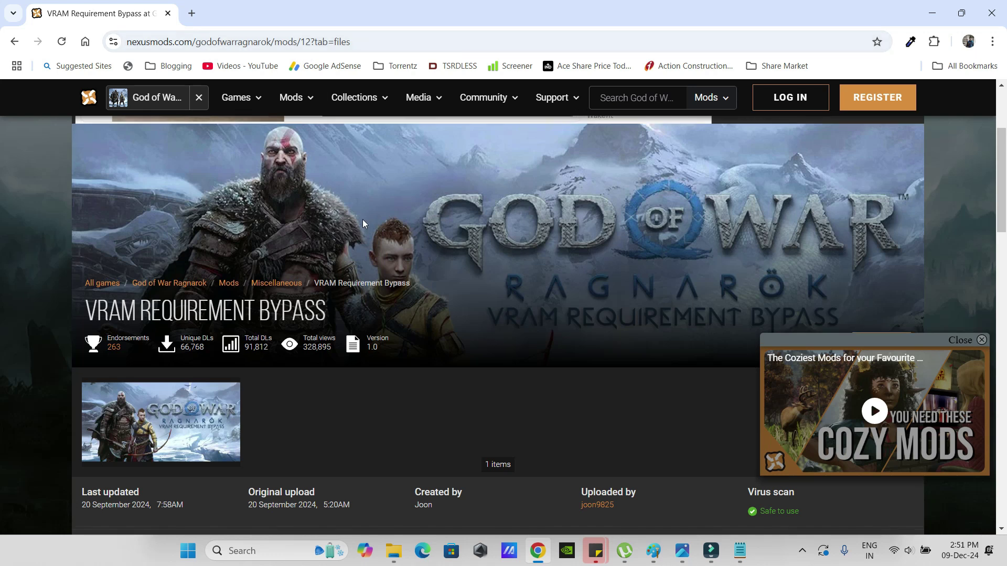
scroll(363, 223, "down", 1)
scroll(363, 223, "down", 3)
scroll(363, 223, "down", 3)
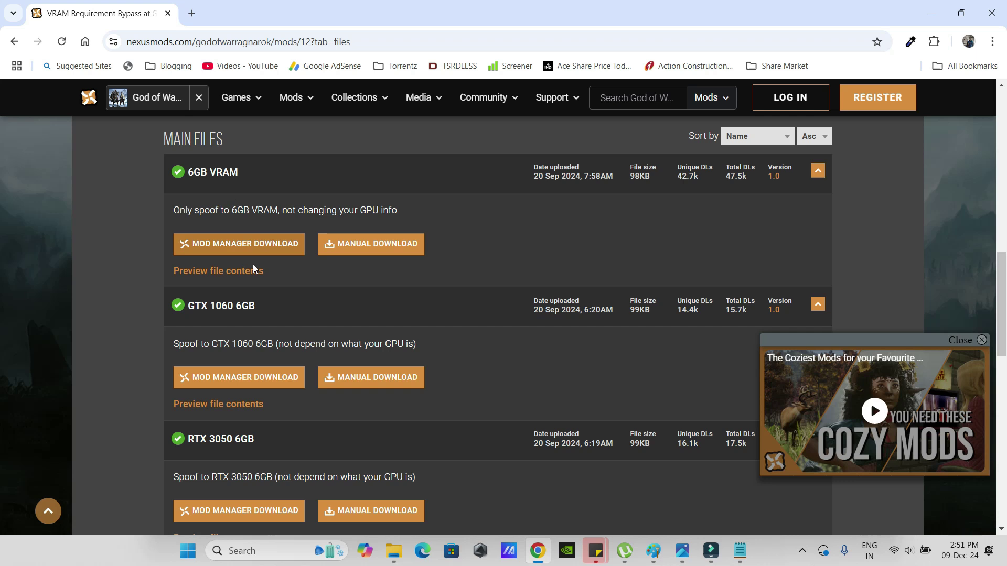
scroll(205, 311, "down", 2)
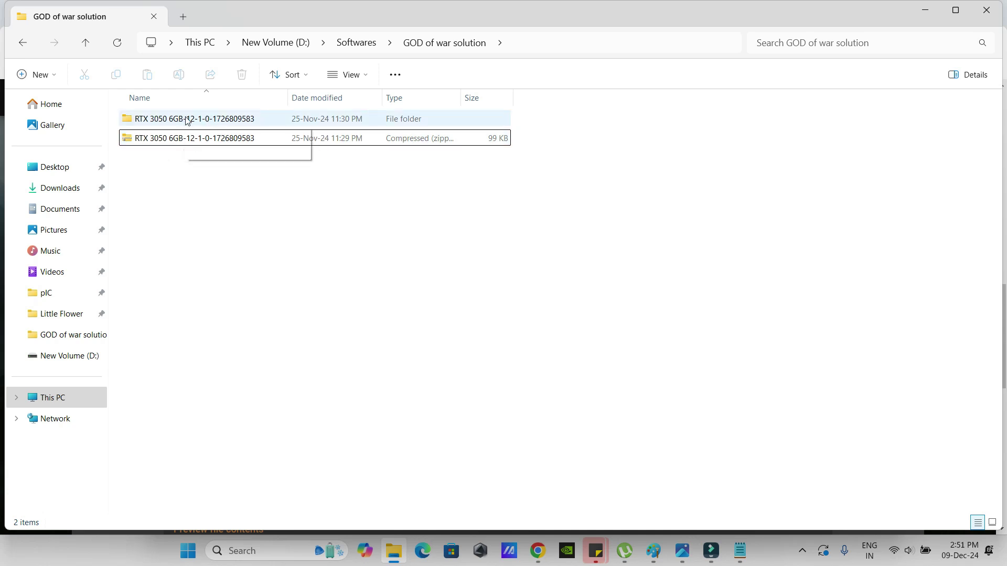
- View the RTX 3050 mod folder, then reach the game's install folder via the GoWR shortcut's file location
double_click(188, 120)
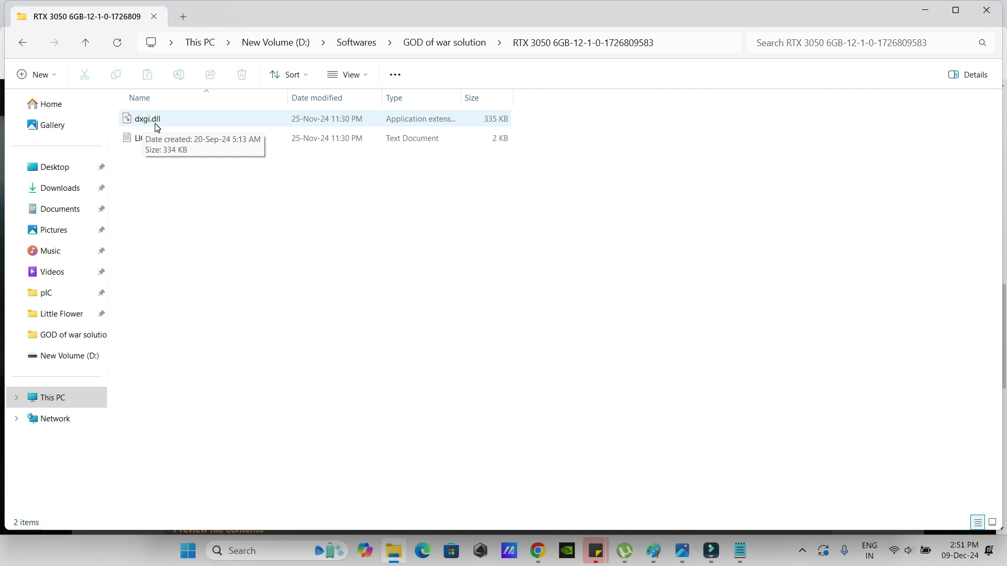
mouse_move(172, 125)
key("super+d")
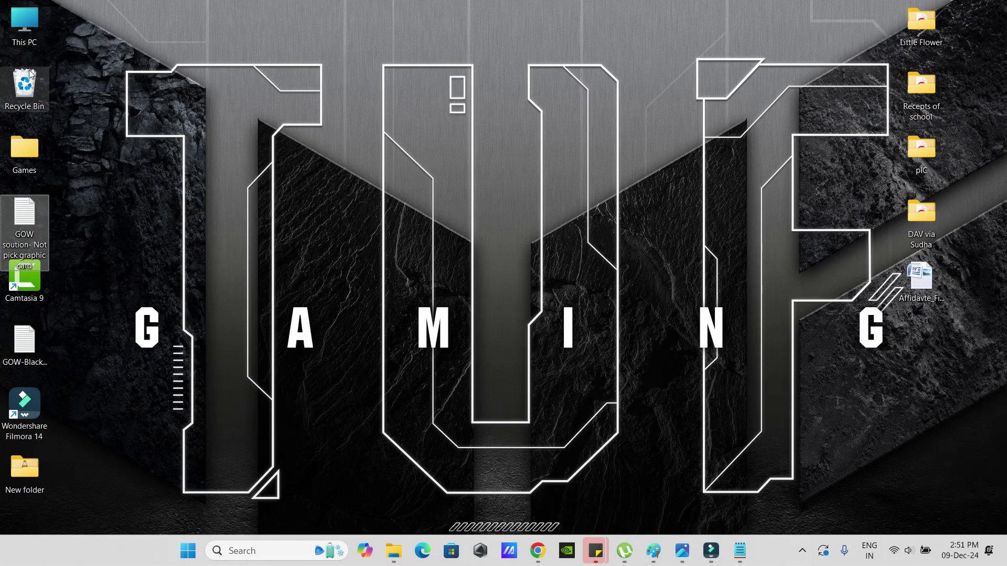
left_click(27, 150)
double_click(26, 147)
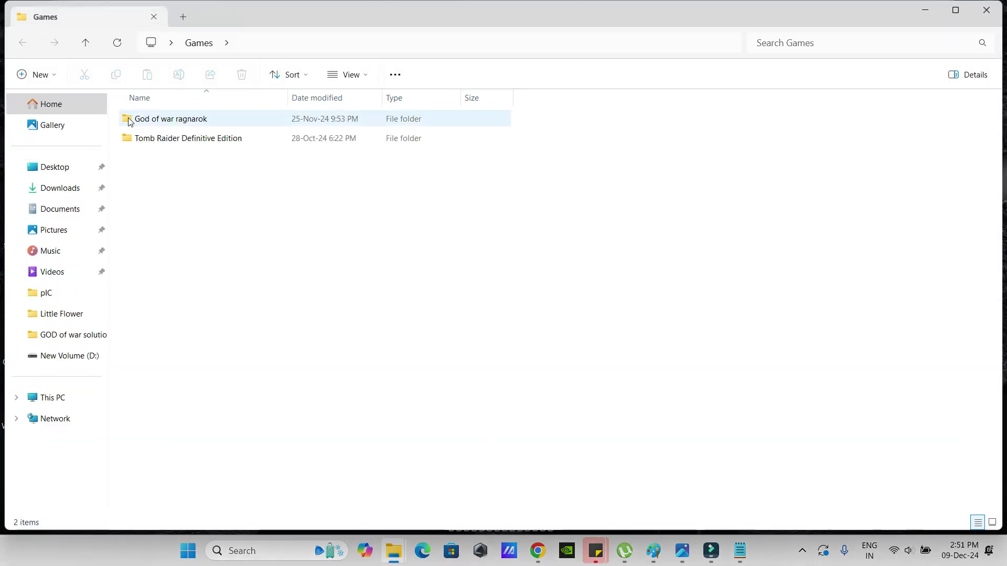
double_click(161, 119)
right_click(162, 120)
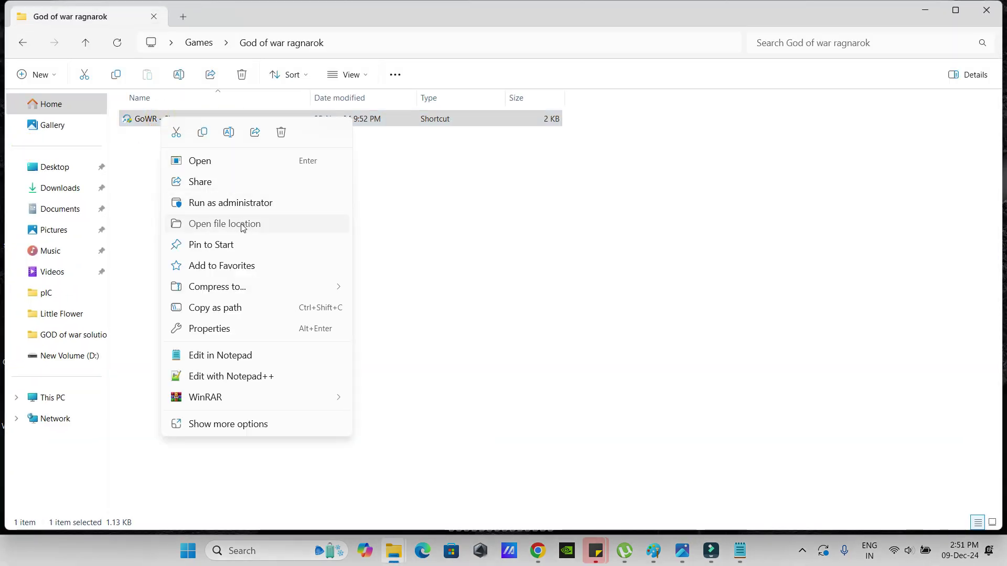
left_click(241, 225)
scroll(602, 335, "down", 1)
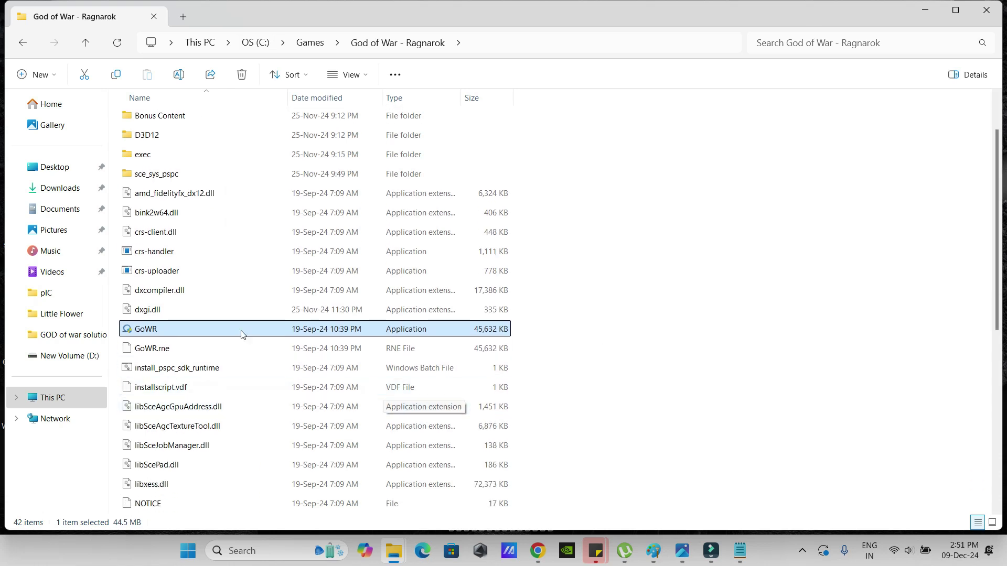
- Point out dxgi.dll in the game folder, then bring the Nexus Mods VRAM bypass page forward in Chrome
left_click(155, 314)
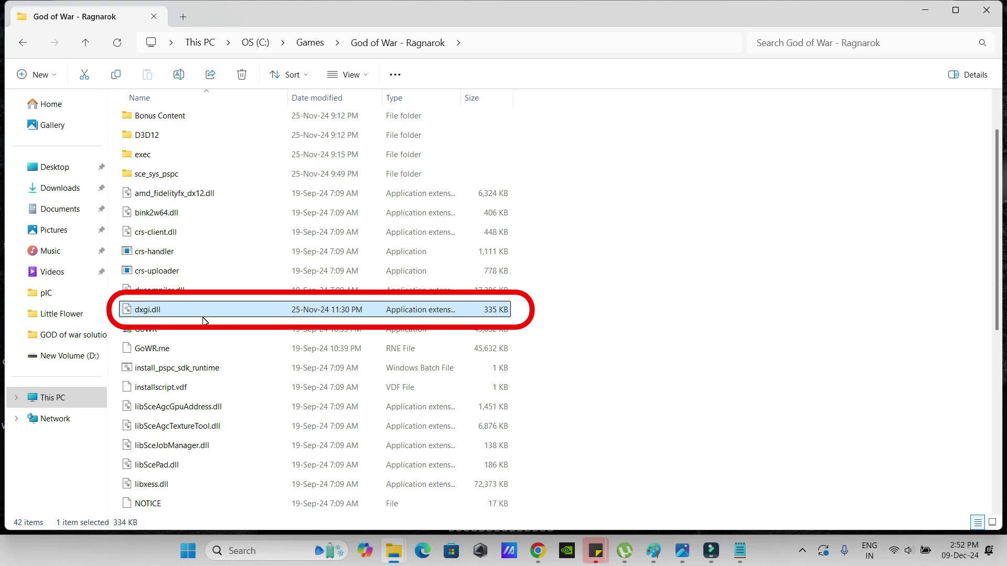
left_click(541, 551)
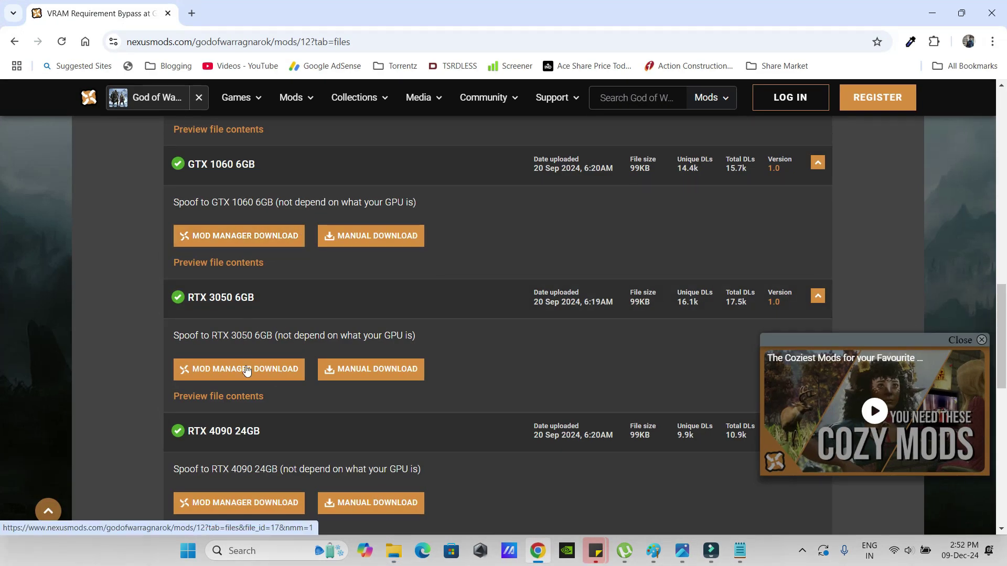
- Bring the God of War Ragnarok install folder window back from the taskbar
left_click(539, 551)
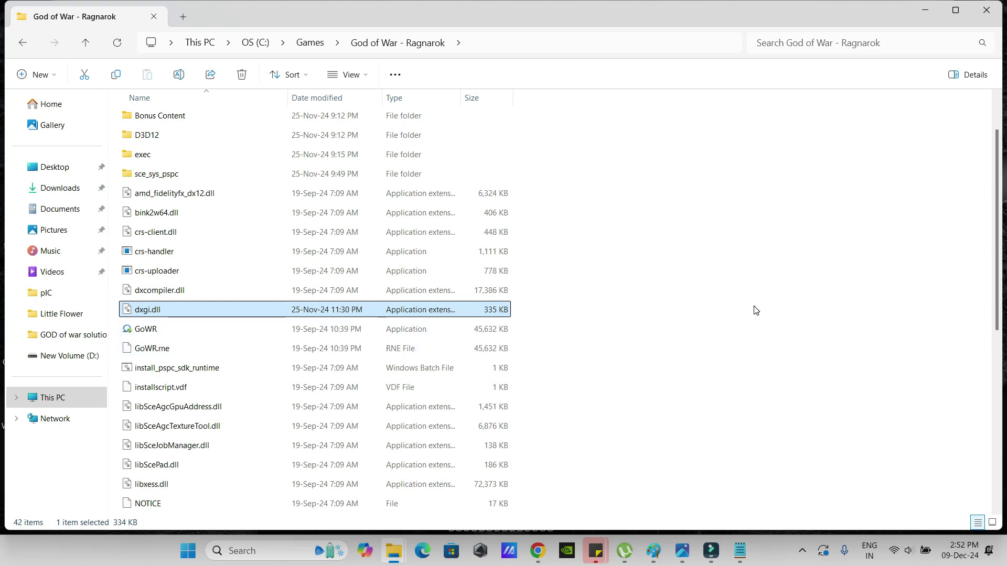
scroll(754, 310, "down", 6)
scroll(753, 310, "up", 6)
scroll(754, 310, "up", 1)
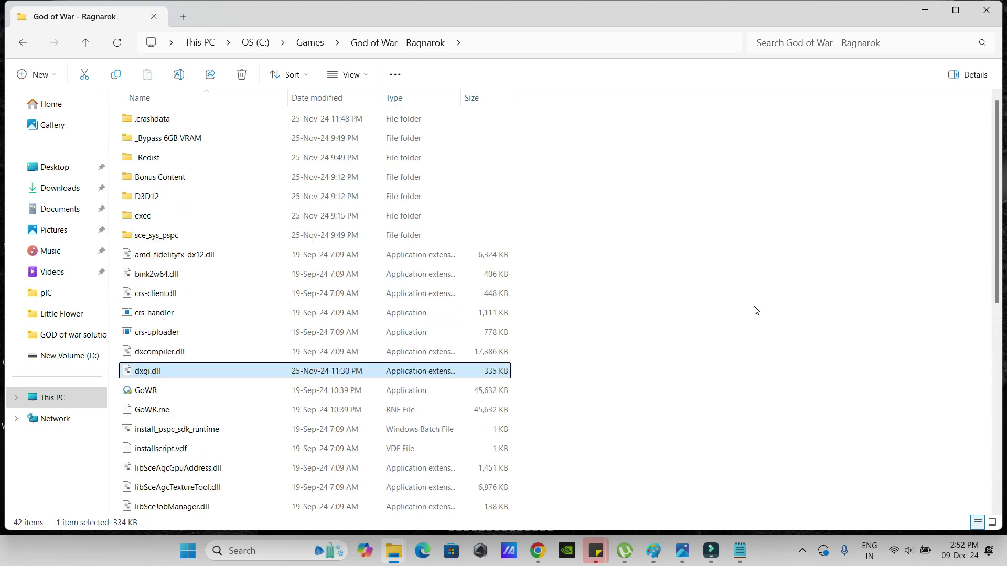